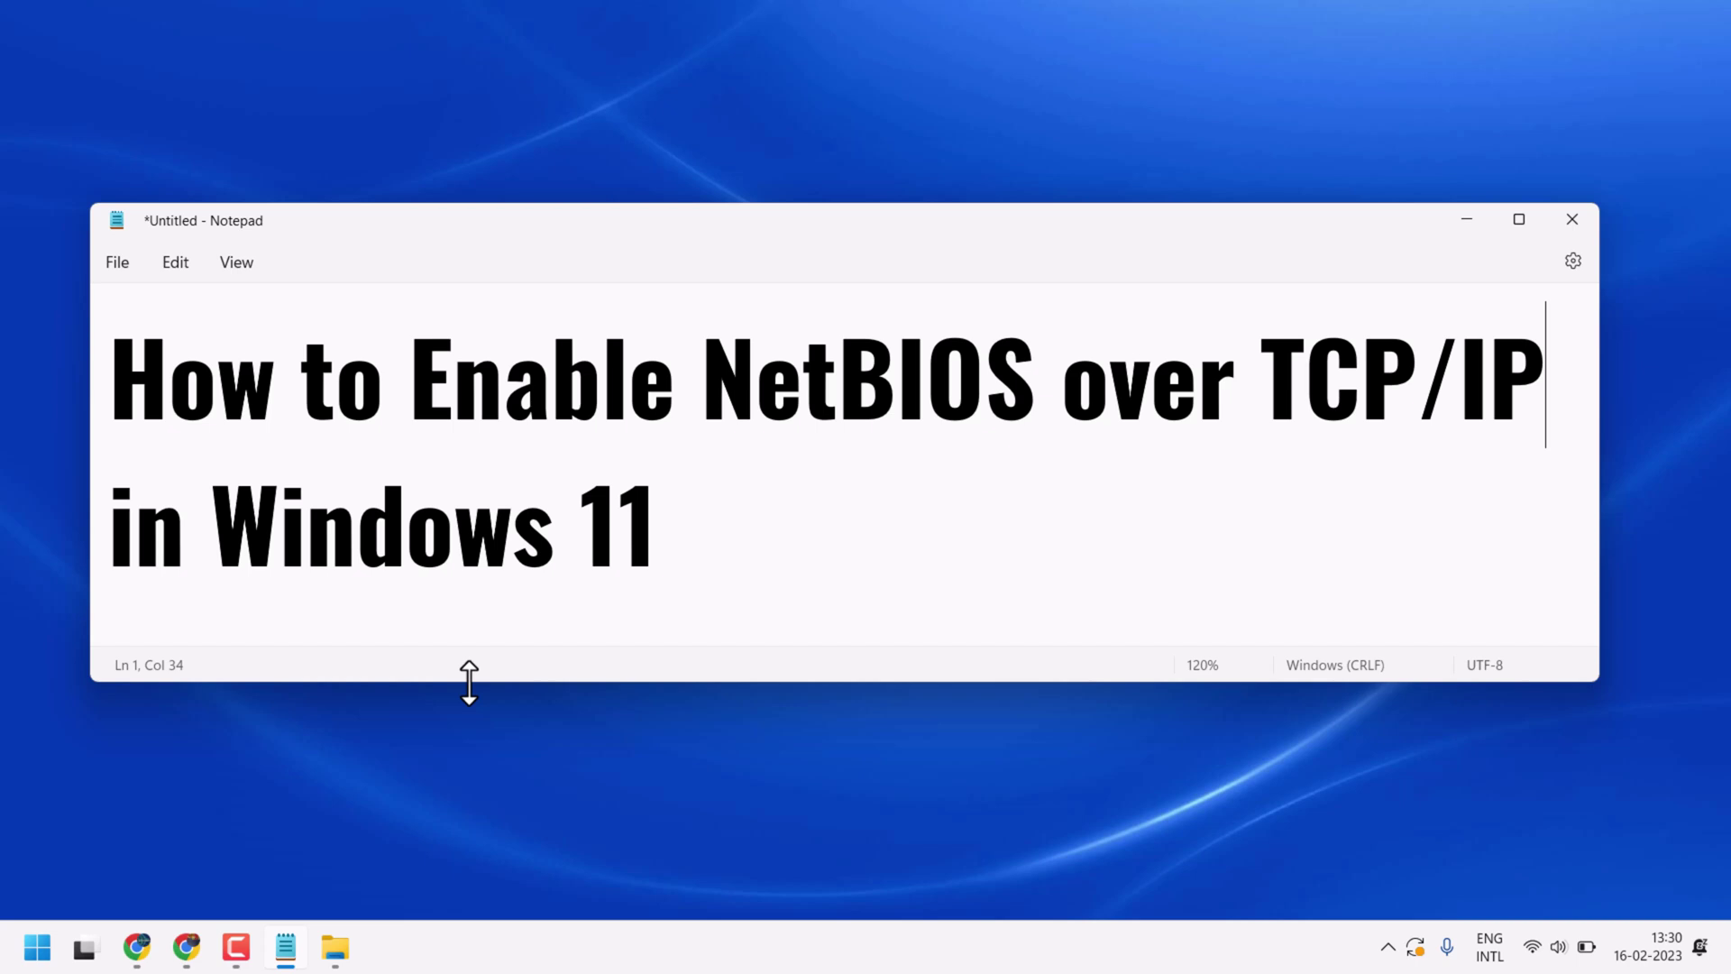
- Minimize Notepad and search the Start menu for 'view net'
{"action": "left_click", "coordinate": [1466, 219]}
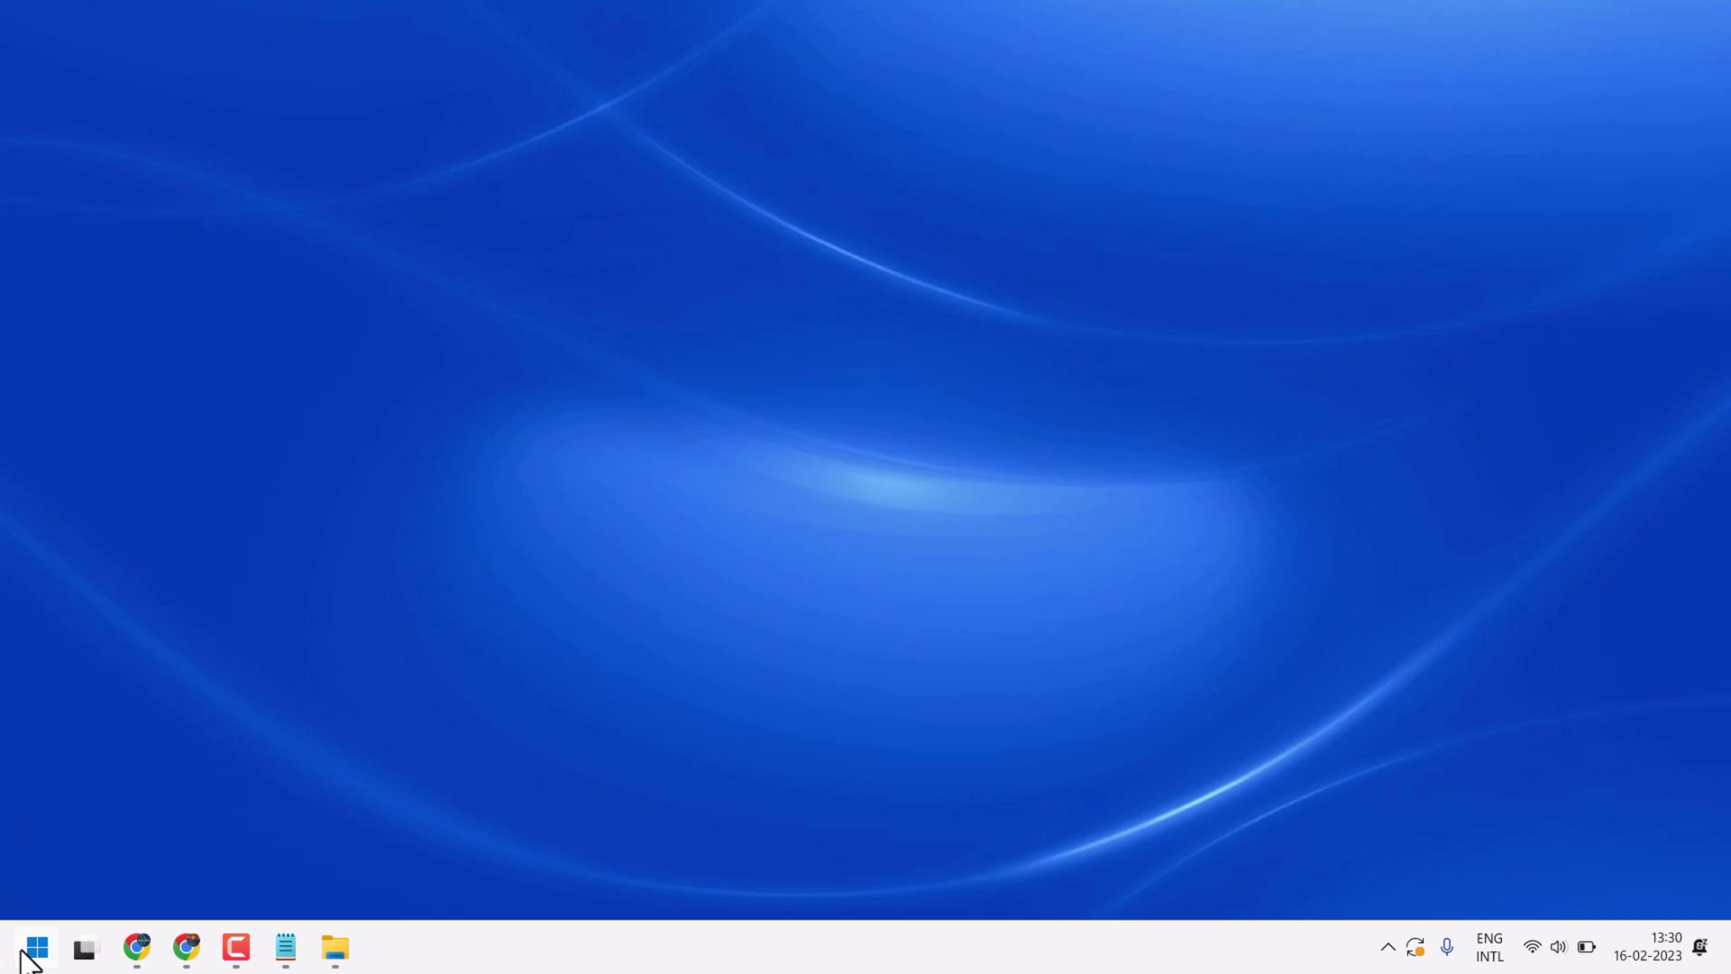
{"action": "left_click", "coordinate": [32, 950]}
{"action": "left_click", "coordinate": [206, 147]}
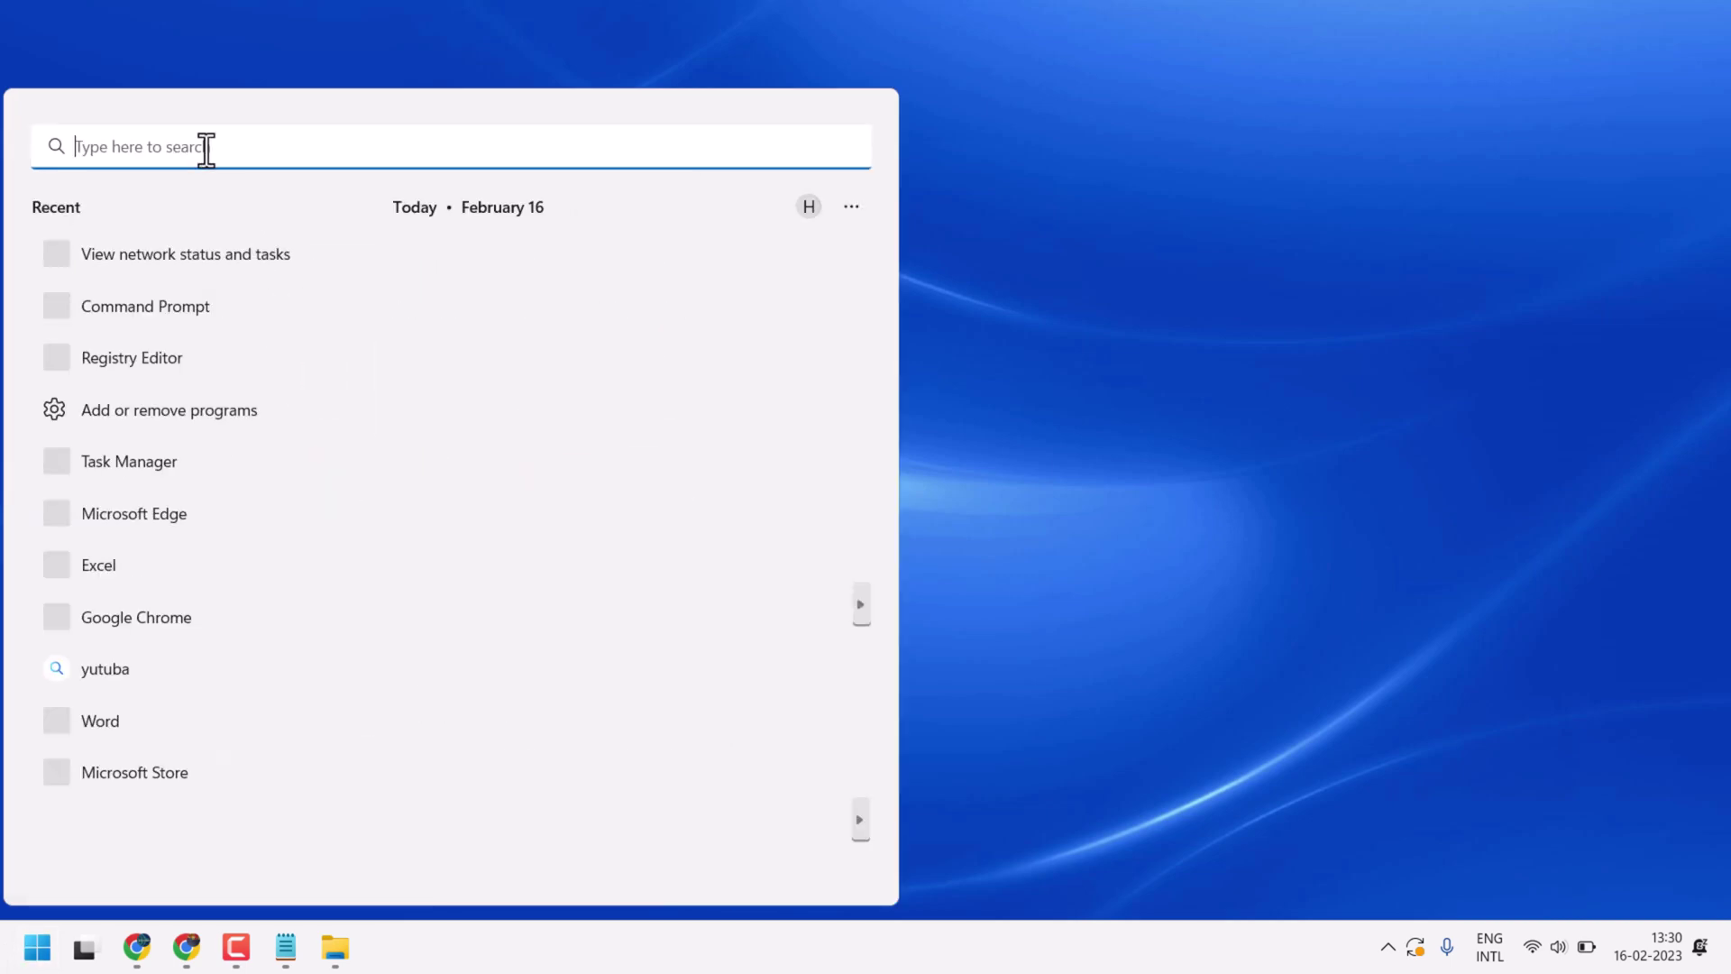
{"action": "type", "text": "view "}
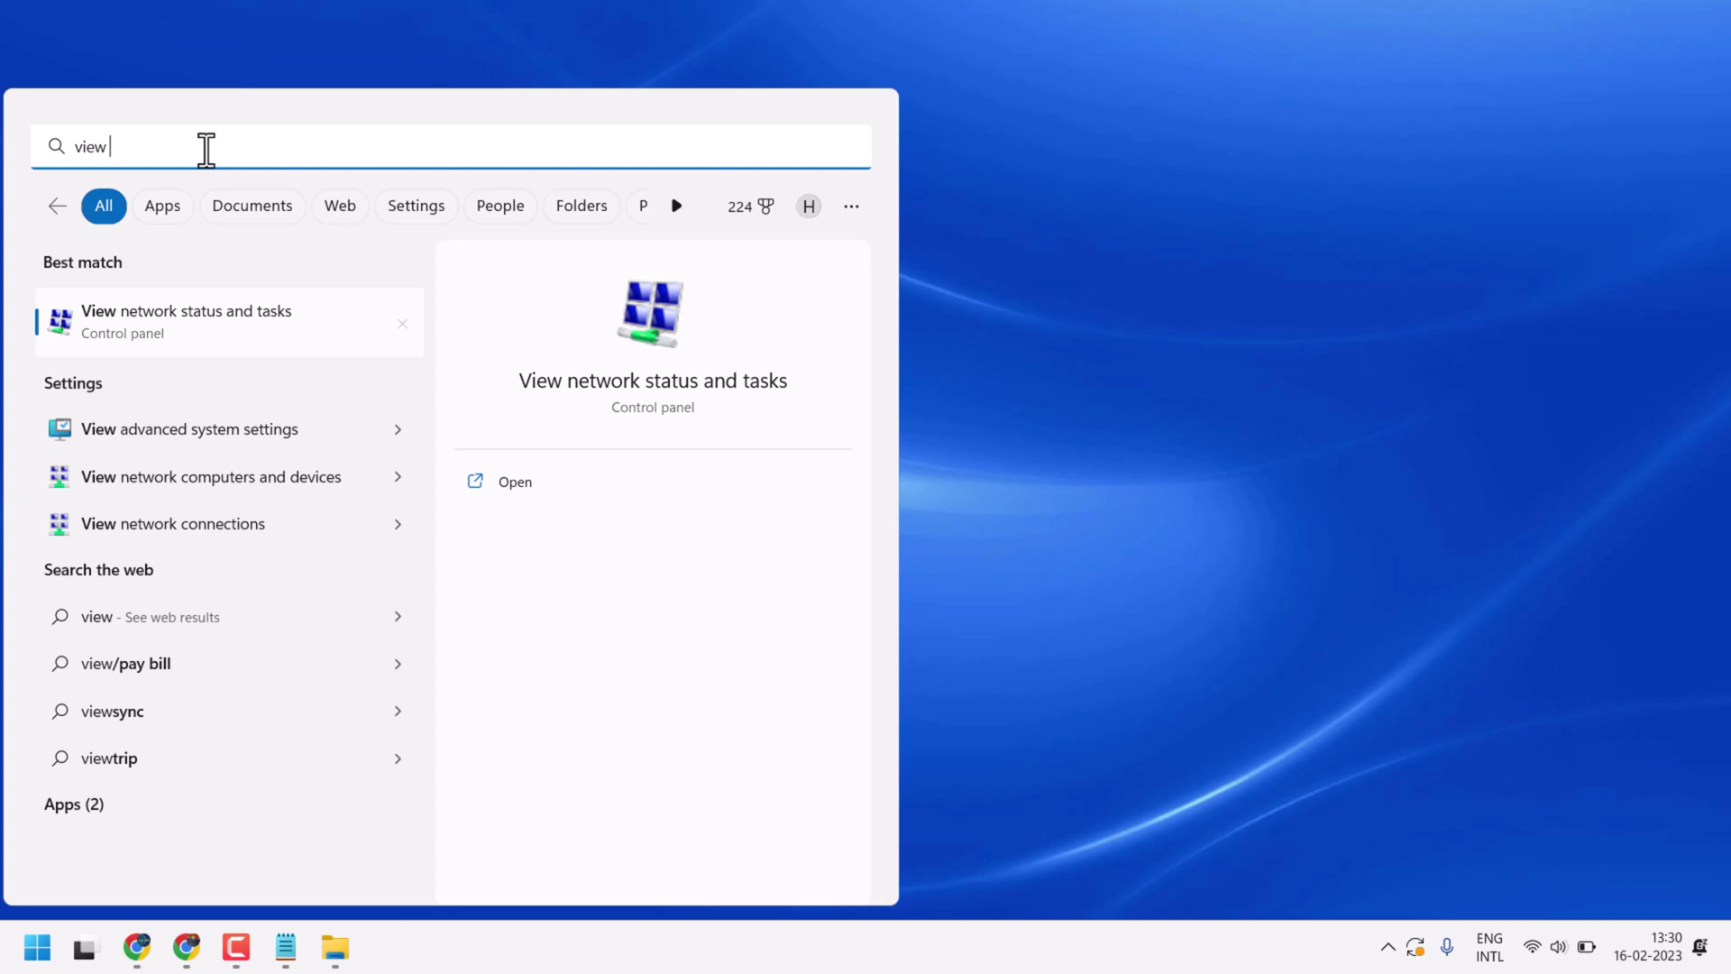
{"action": "type", "text": "net"}
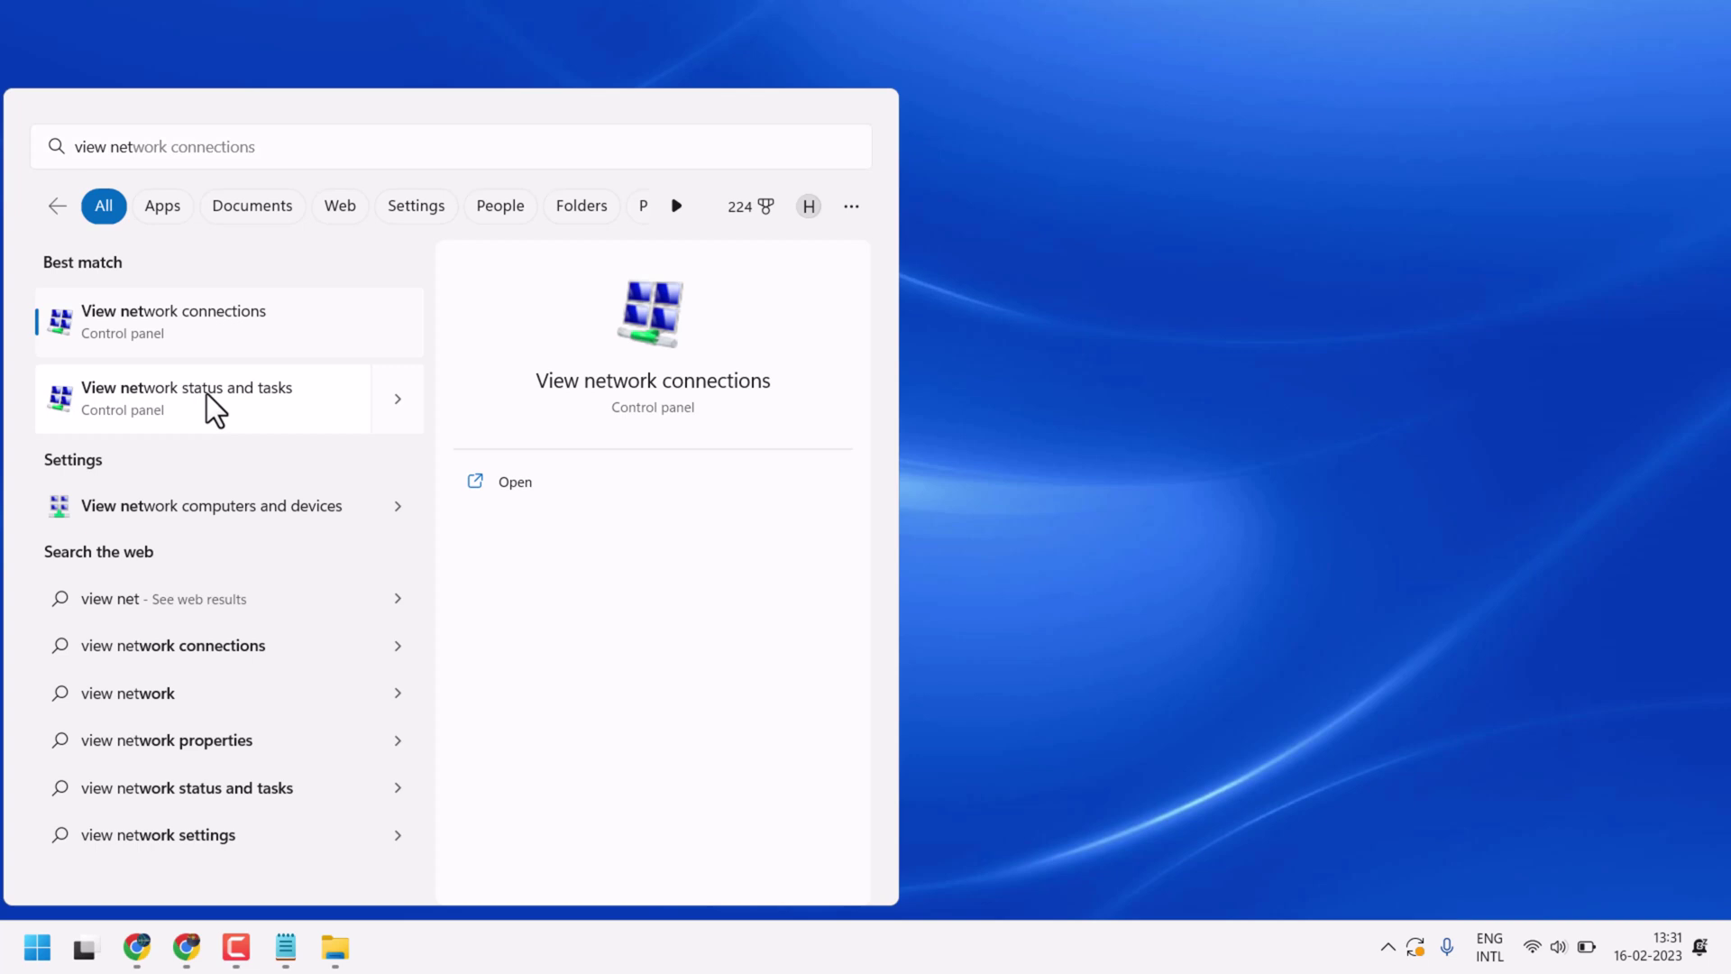
- Go through Network and Sharing Center to the adapter list (Bluetooth, Ethernet, Wi-Fi)
{"action": "left_click", "coordinate": [205, 395]}
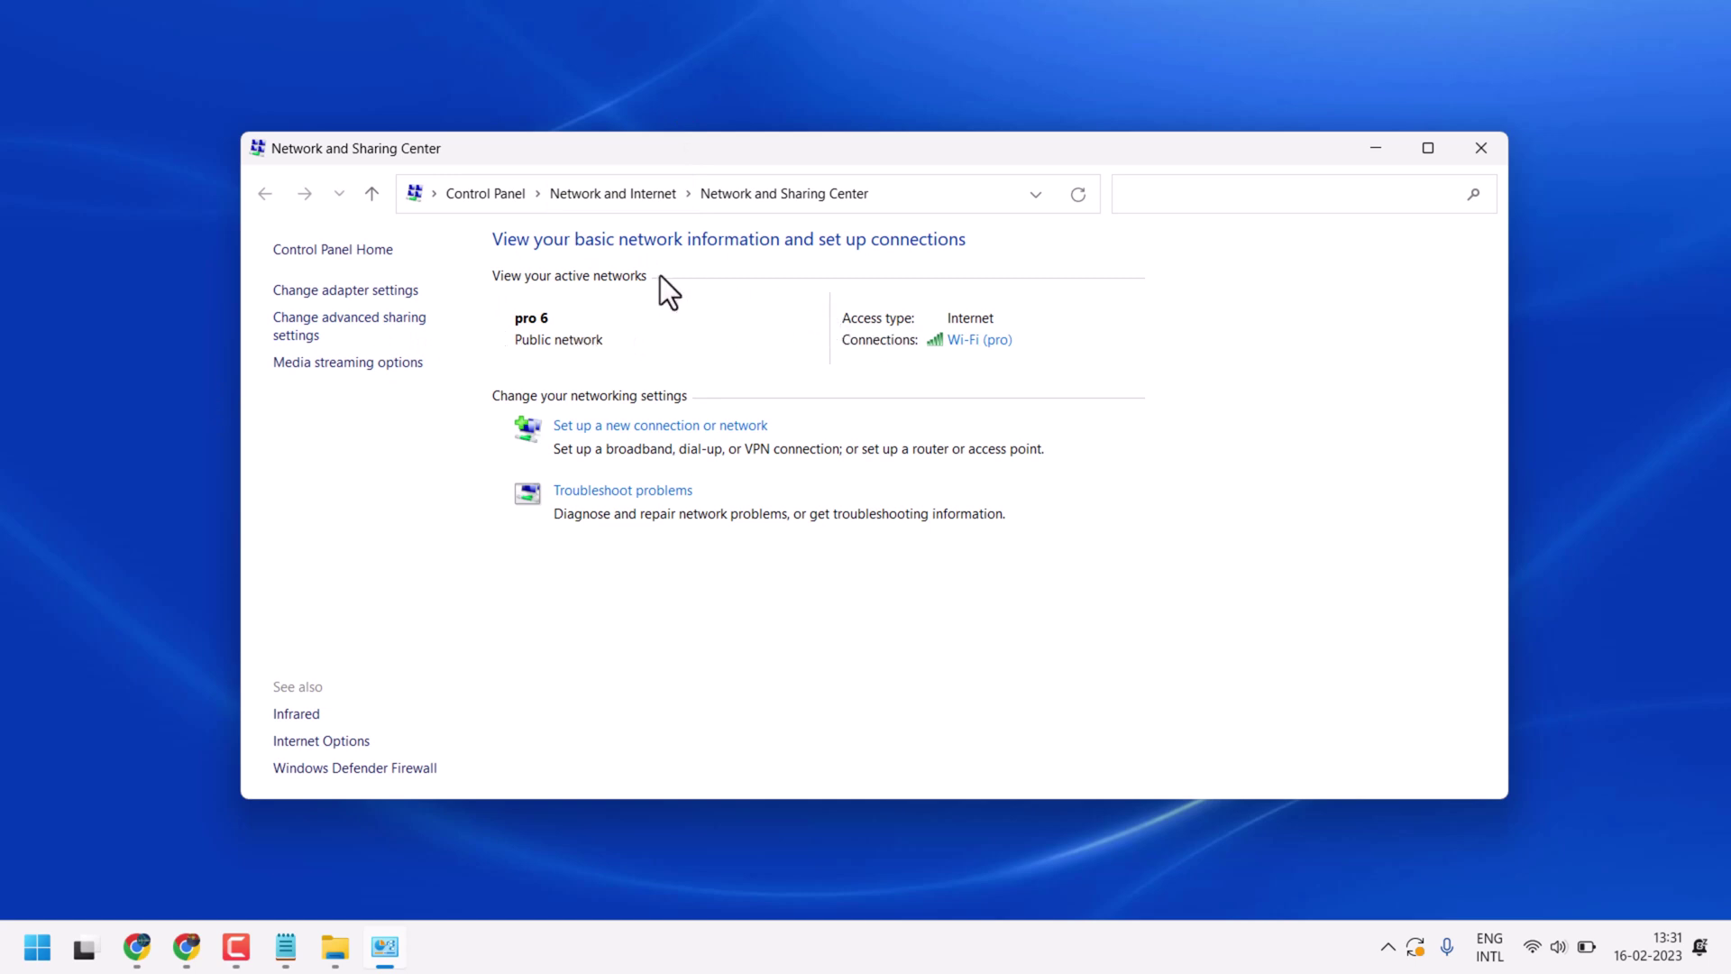
{"action": "left_click", "coordinate": [346, 294]}
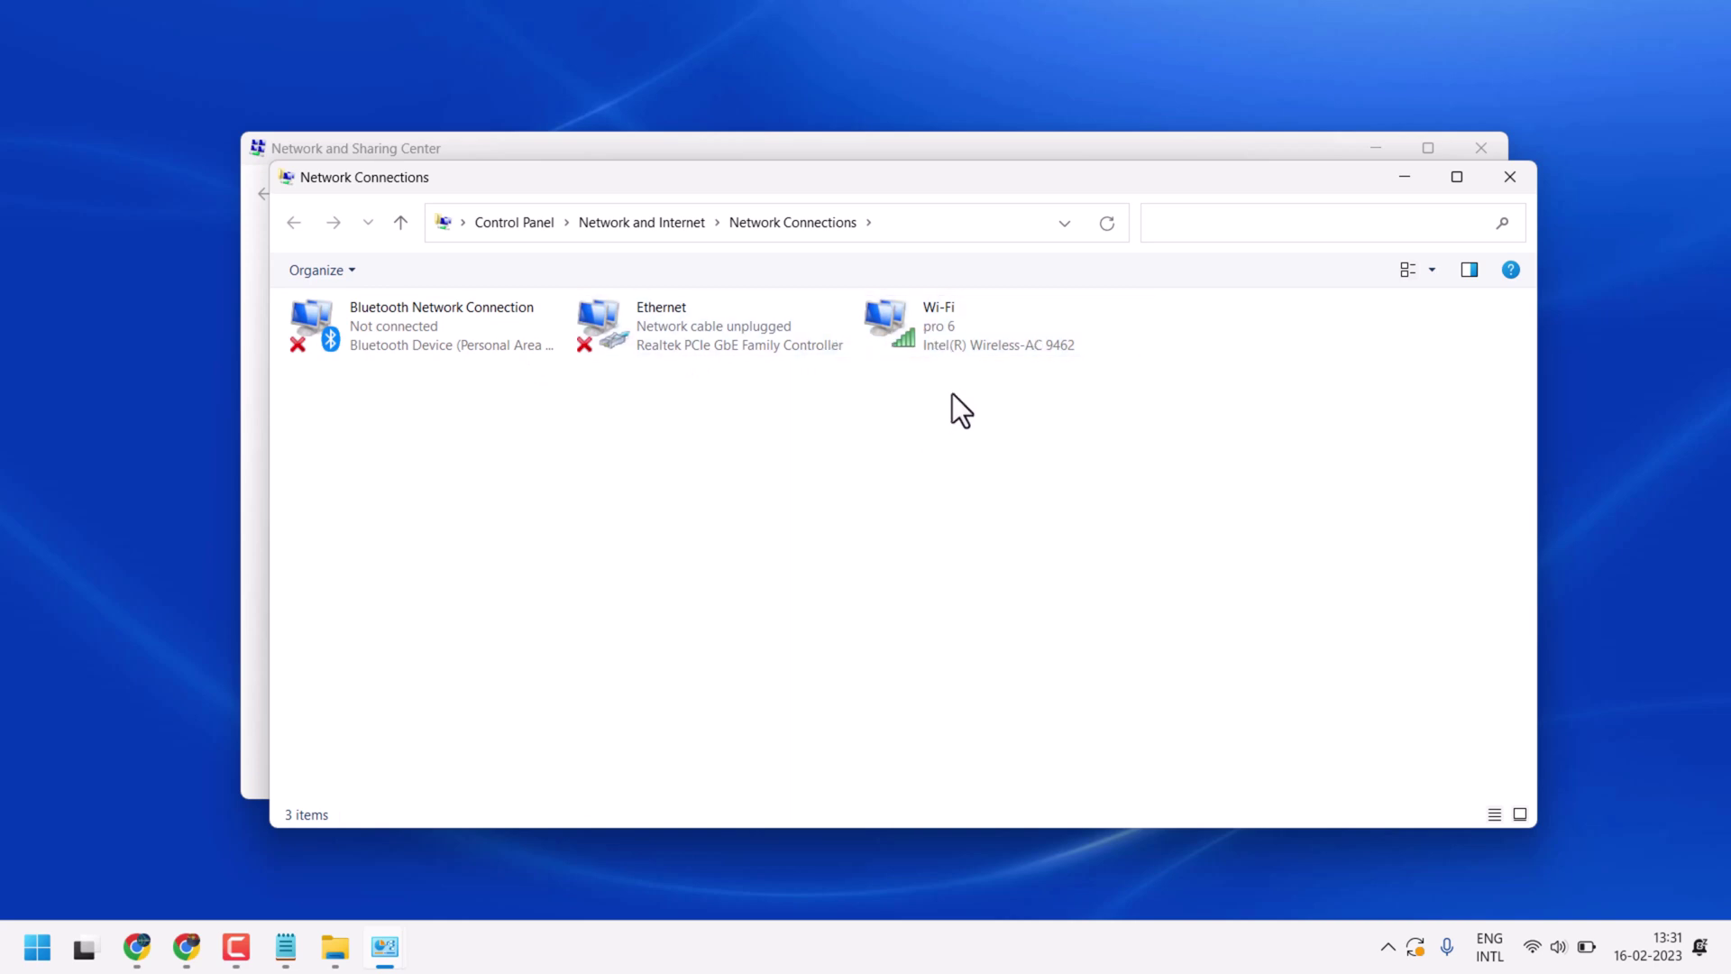
- From Wi-Fi Properties, bring up the Internet Protocol Version 4 (TCP/IPv4) properties
{"action": "right_click", "coordinate": [947, 338]}
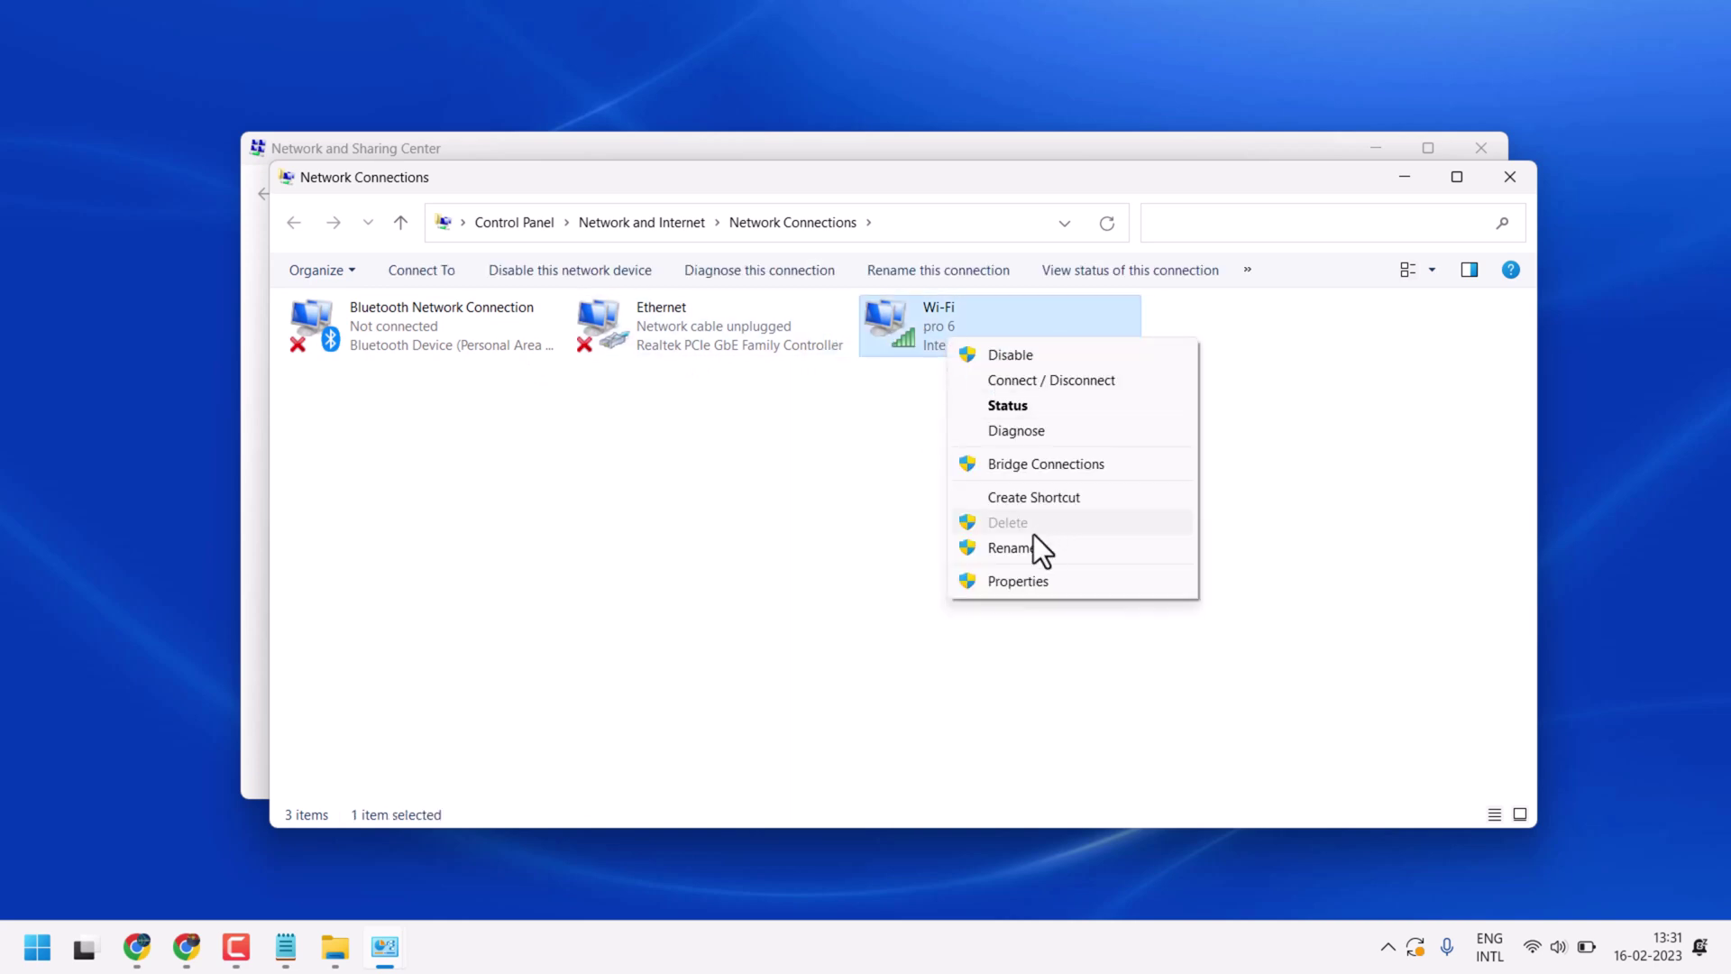
{"action": "left_click", "coordinate": [1015, 582]}
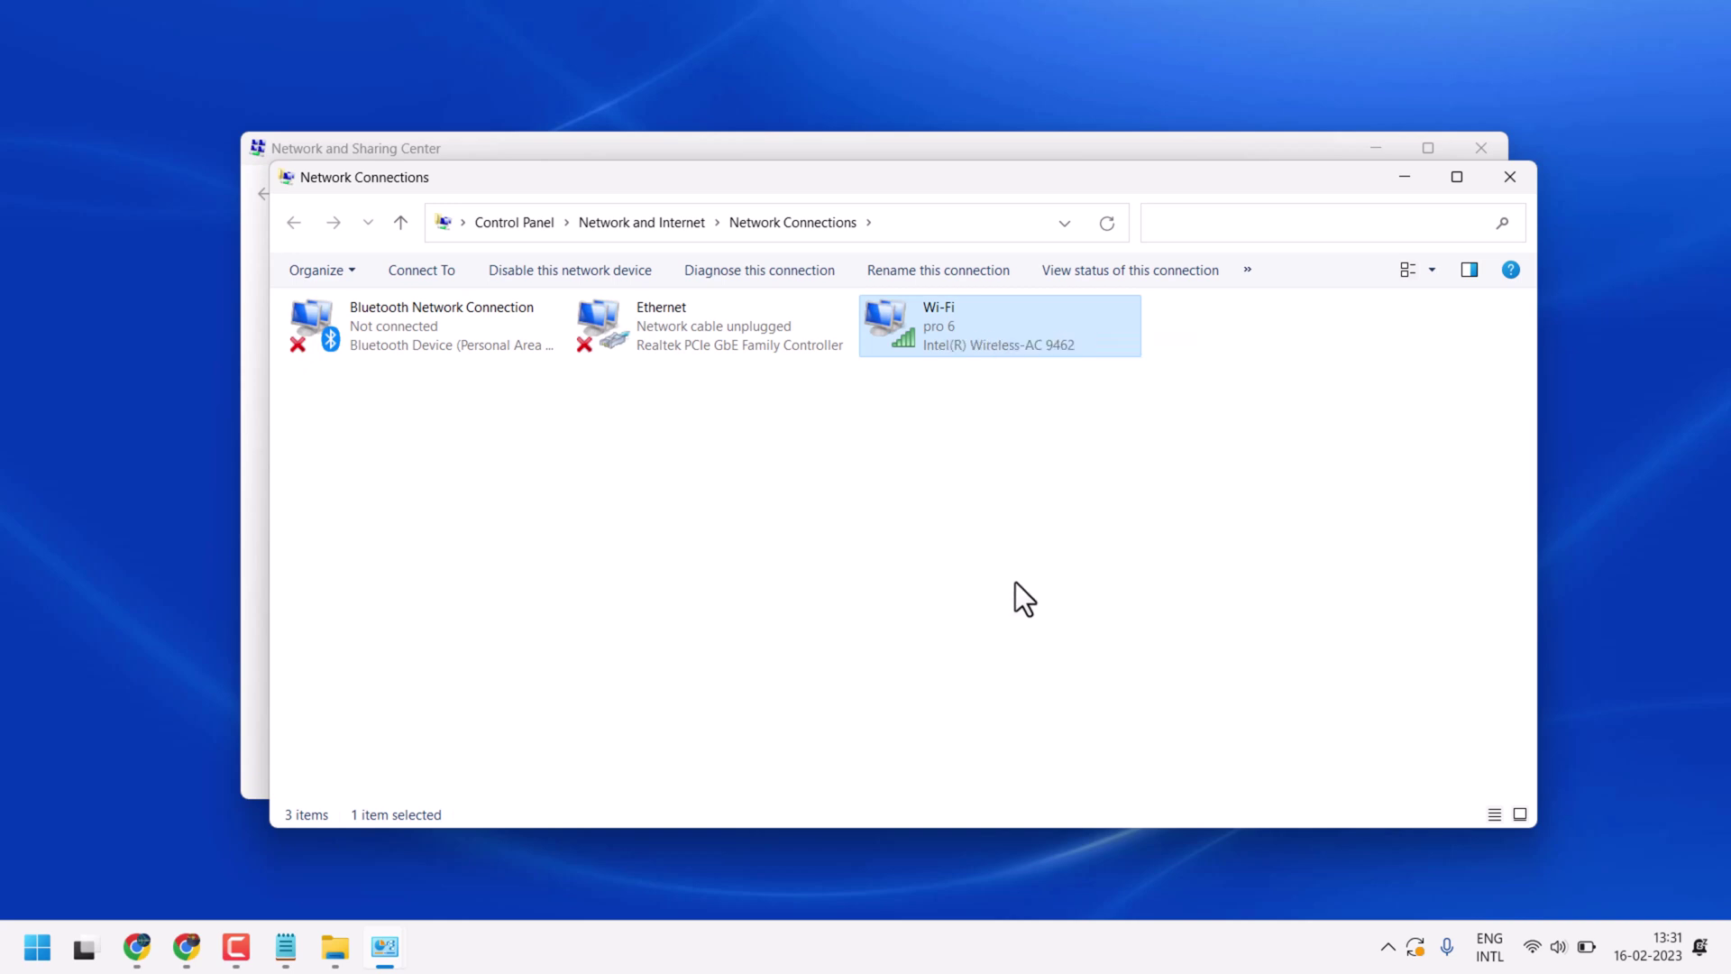
{"action": "left_click_drag", "start_coordinate": [562, 284], "coordinate": [1067, 112]}
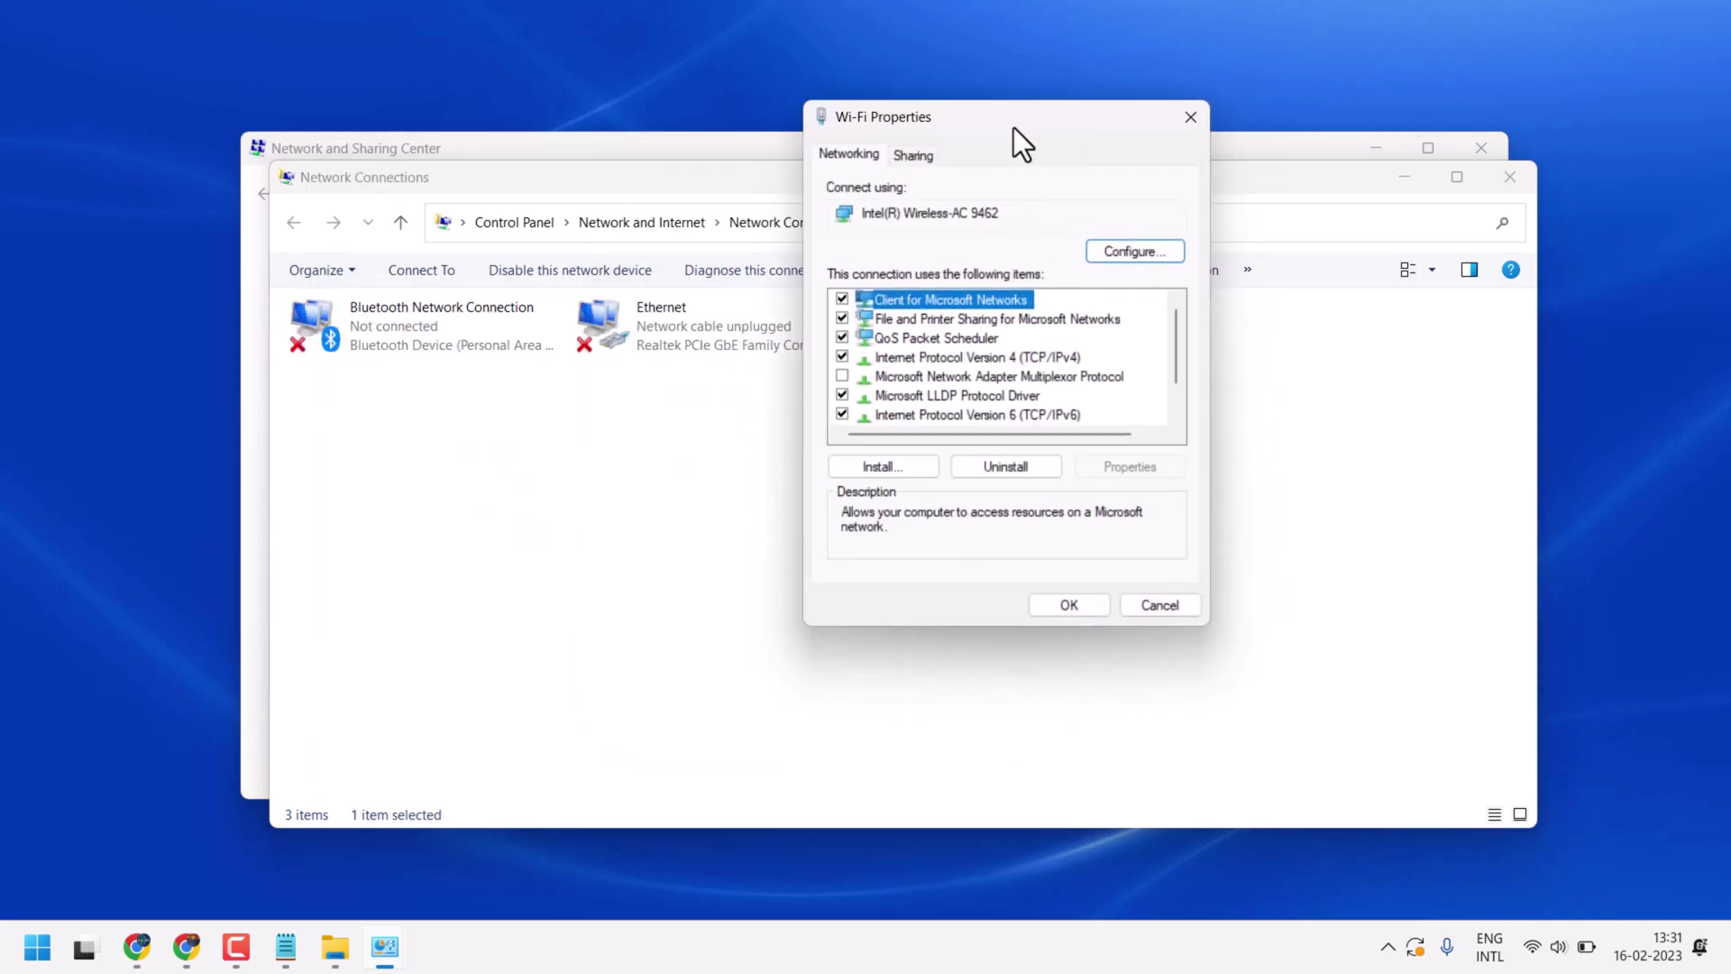
{"action": "left_click", "coordinate": [990, 361]}
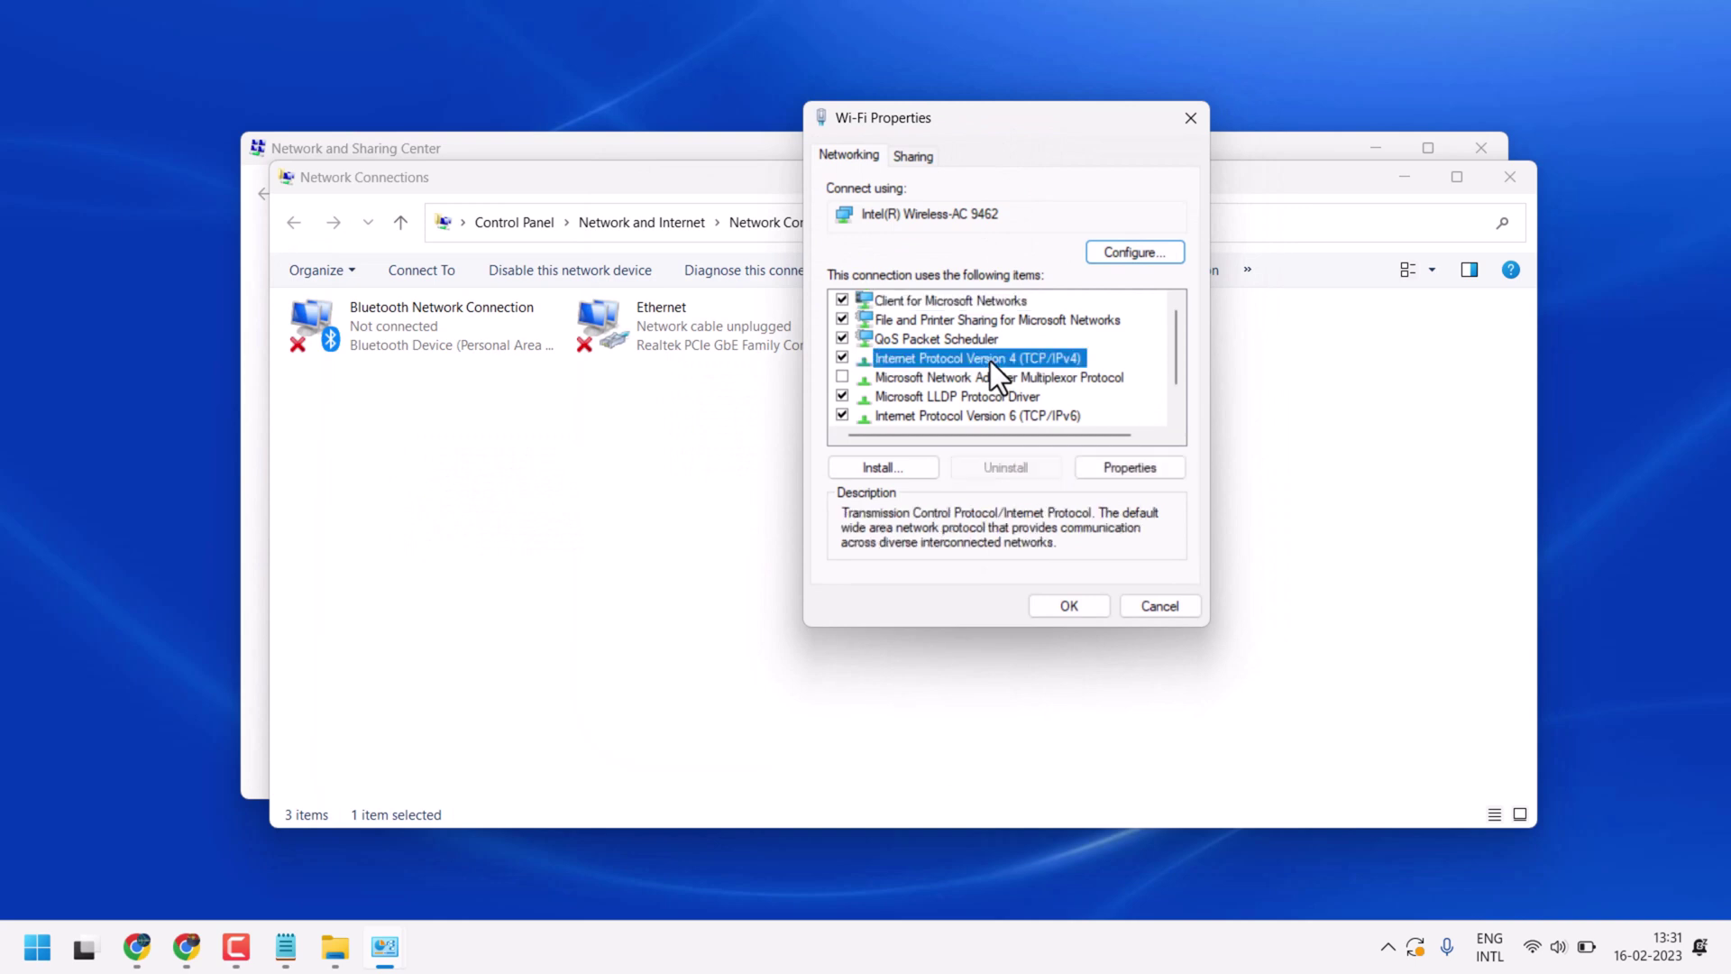
{"action": "left_click", "coordinate": [1113, 471]}
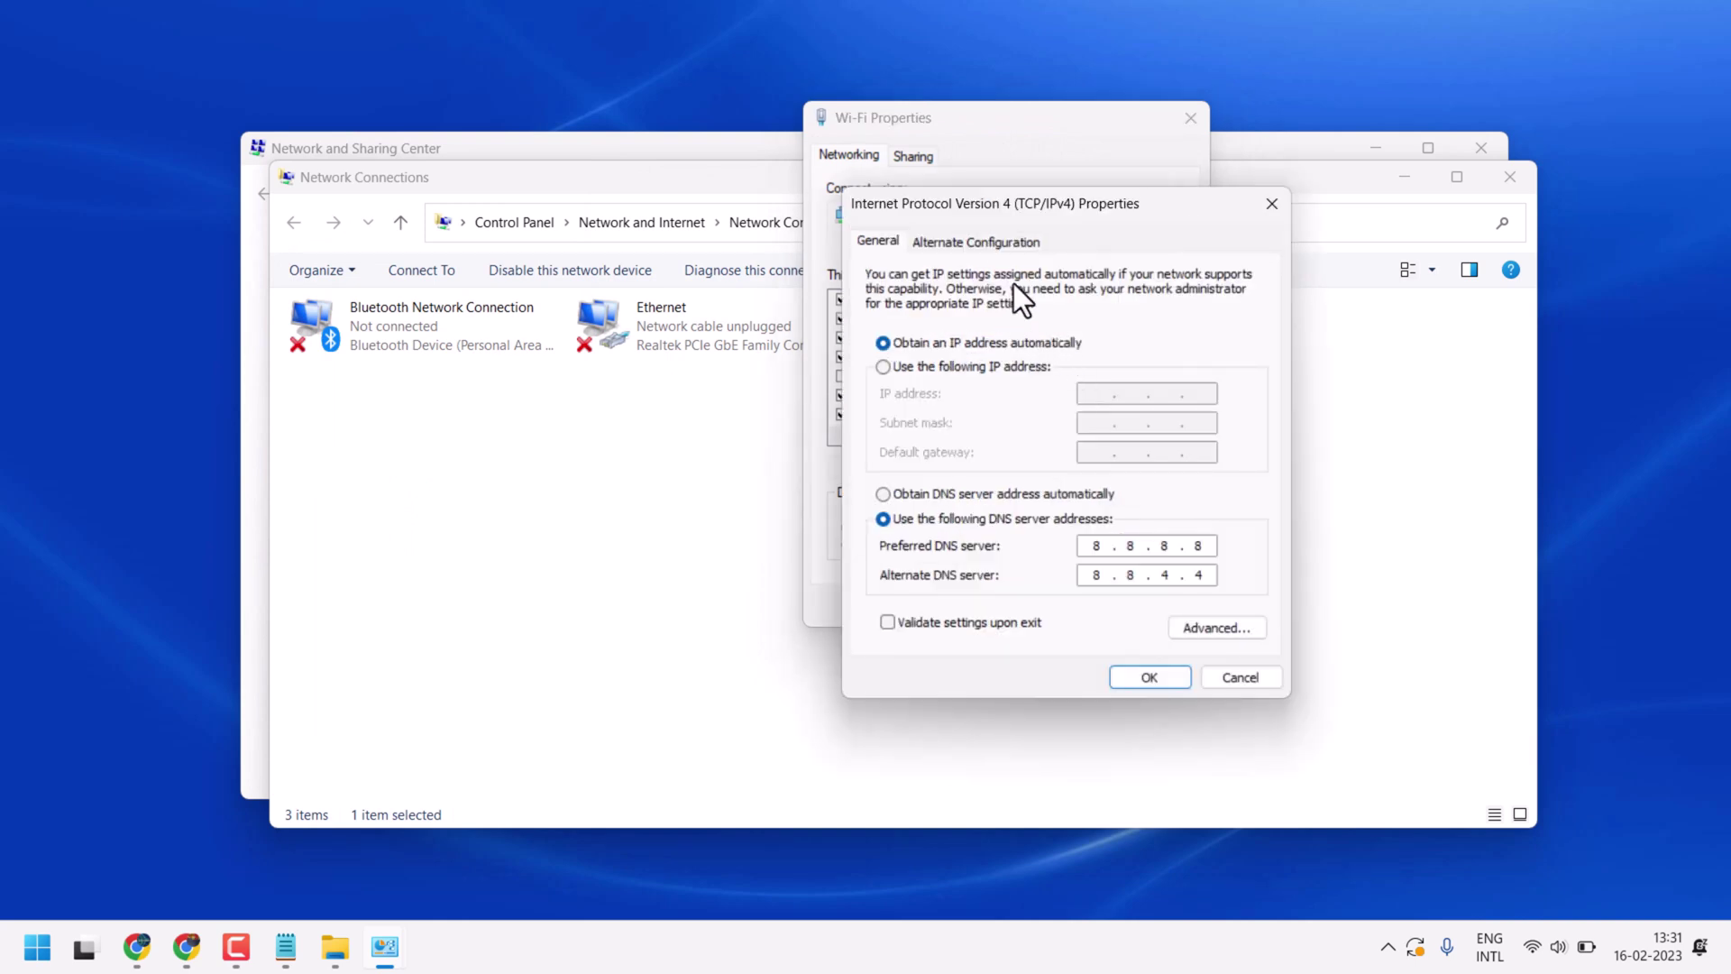
- Reach the WINS tab of the Wi-Fi adapter's Advanced TCP/IP Settings
{"action": "left_click", "coordinate": [1205, 626]}
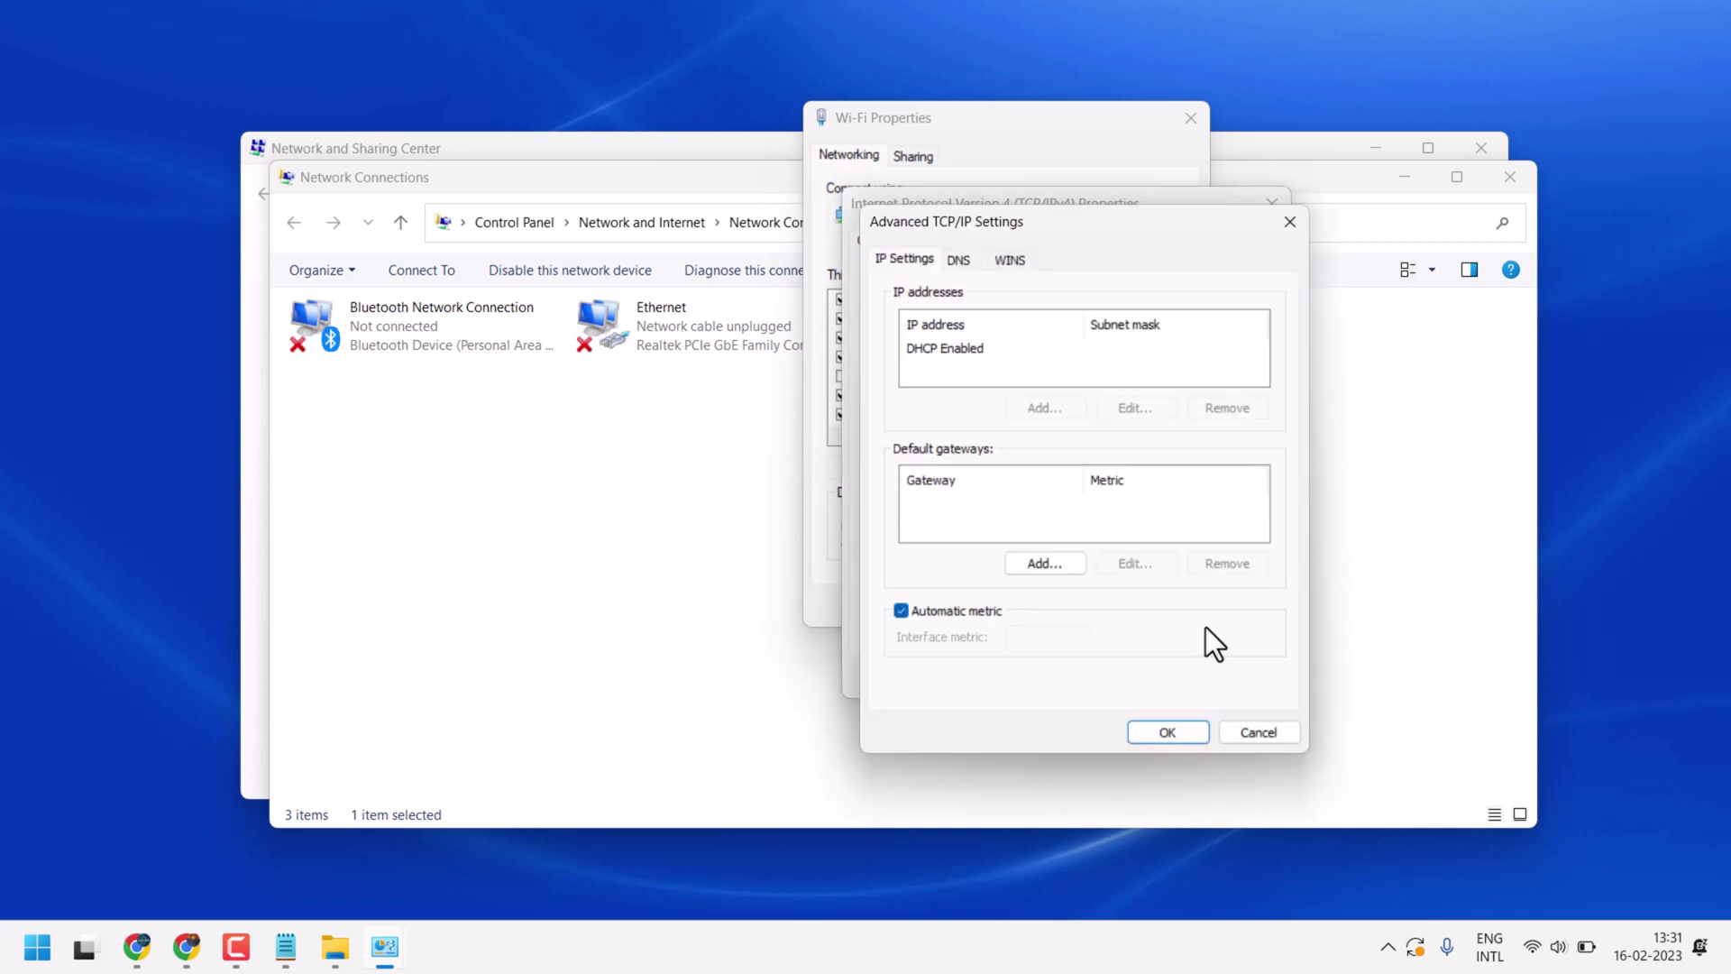
{"action": "left_click", "coordinate": [1011, 261]}
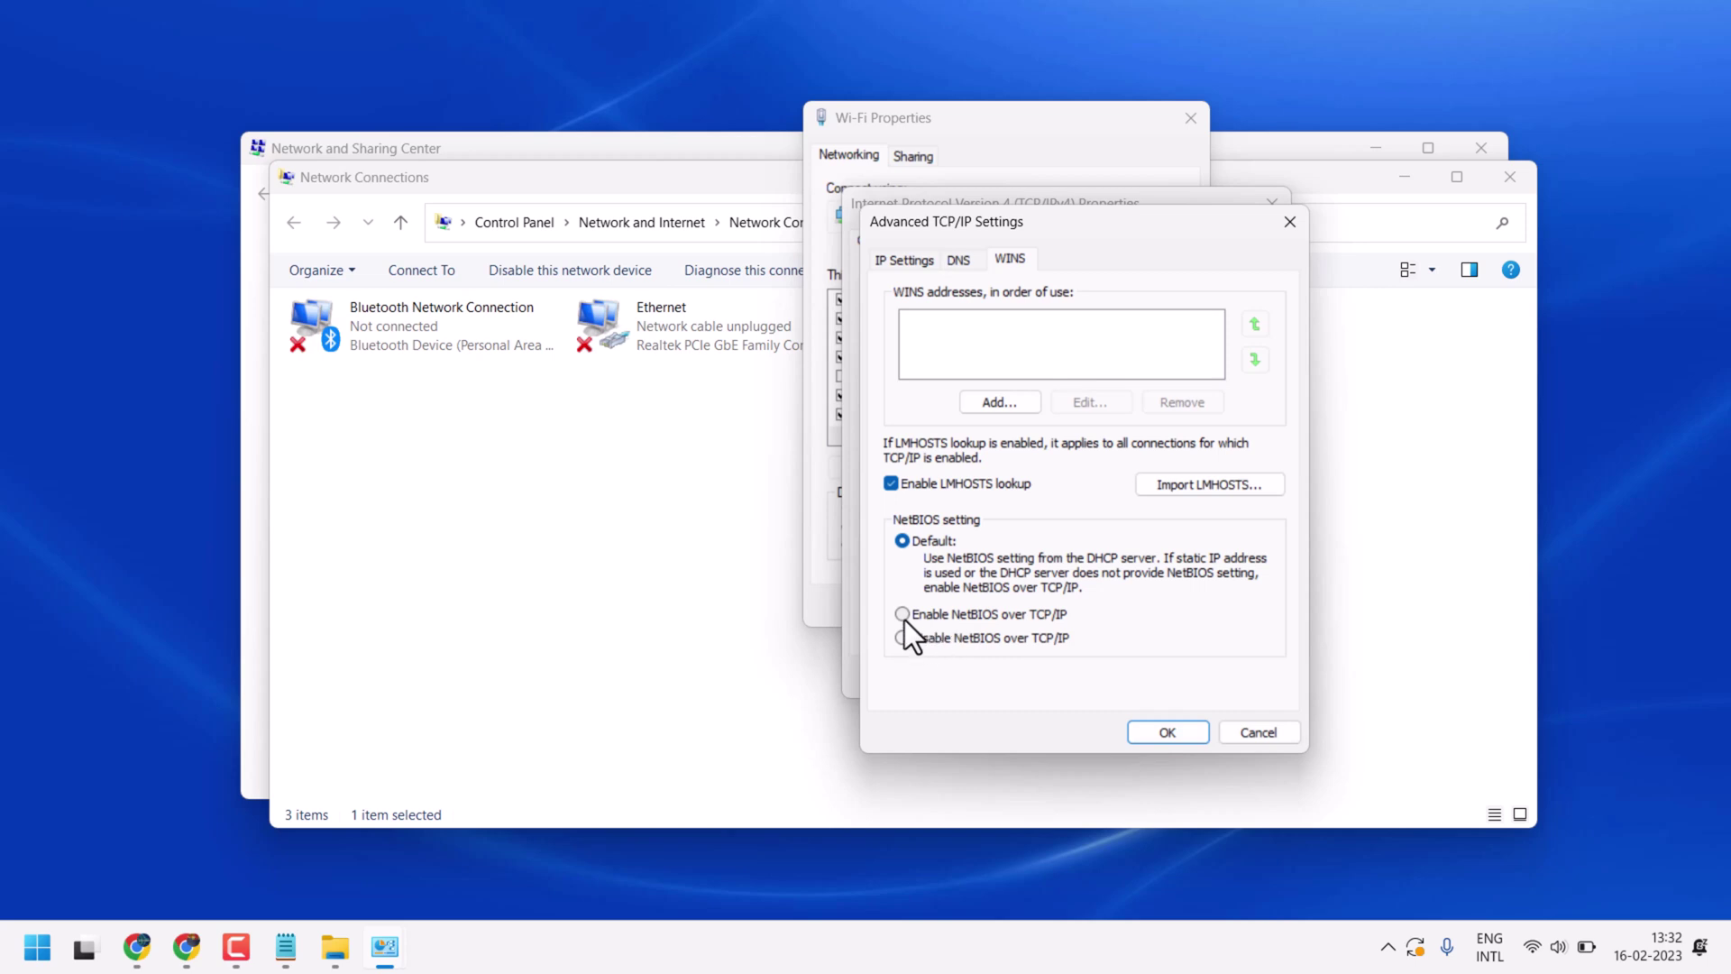
- Select 'Enable NetBIOS over TCP/IP' and confirm Advanced and IPv4 dialogs with OK
{"action": "left_click", "coordinate": [903, 616]}
{"action": "left_click", "coordinate": [1252, 736]}
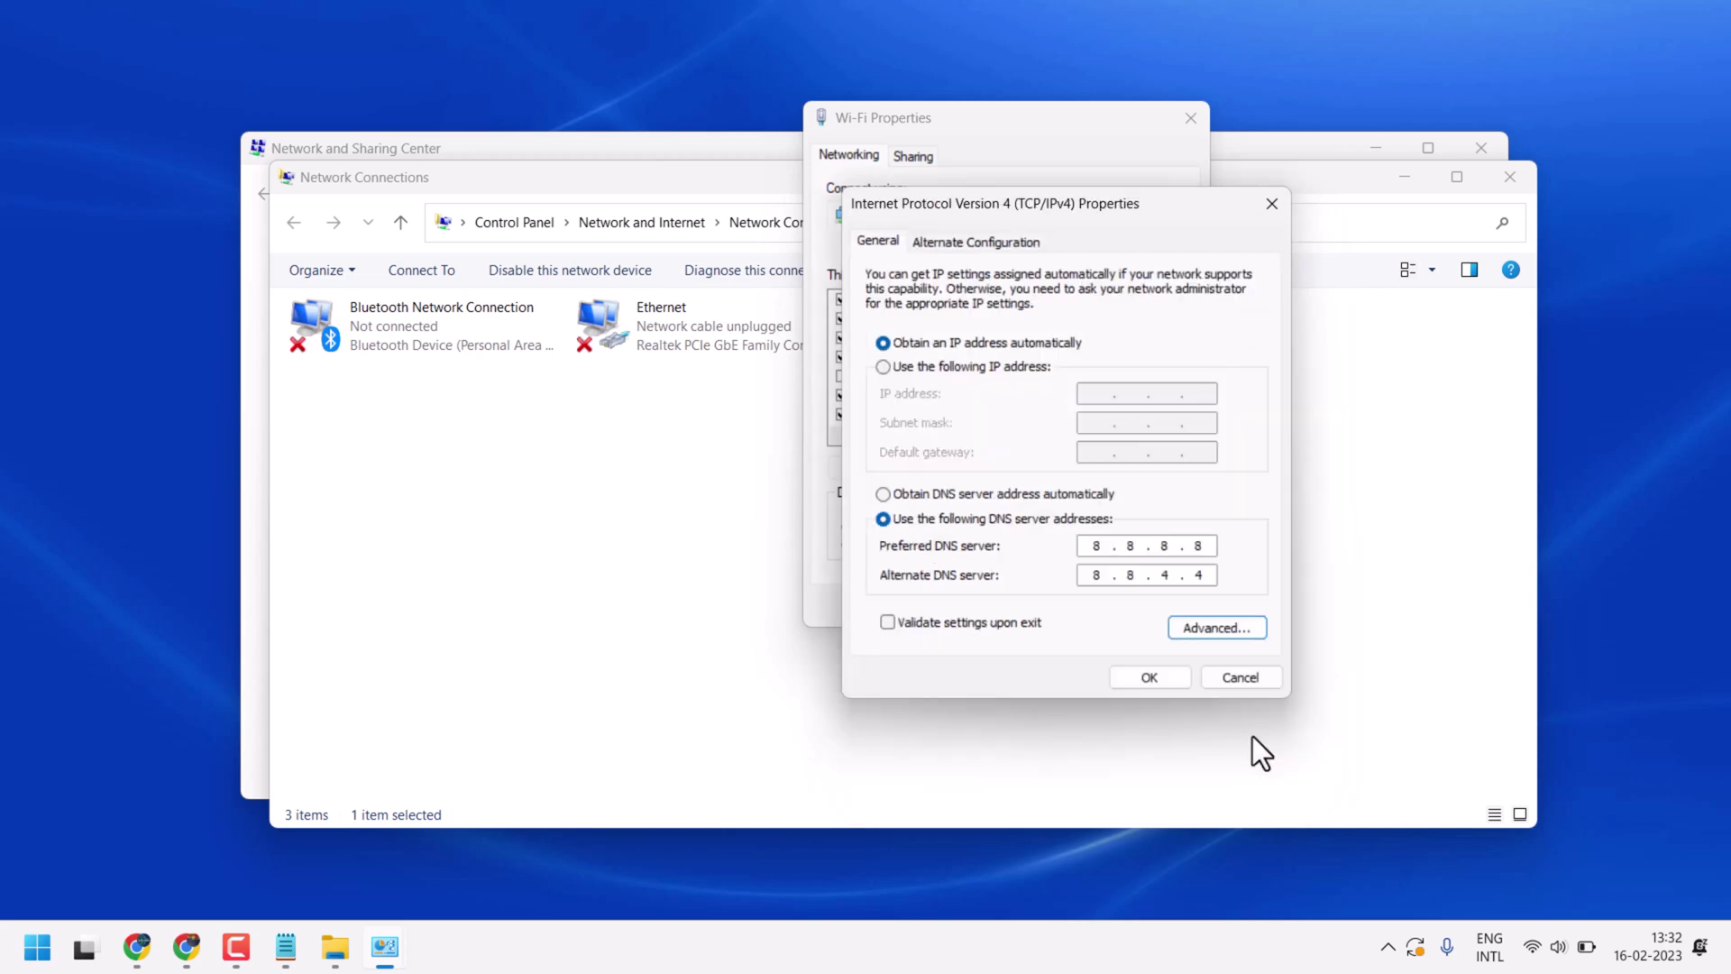
{"action": "left_click", "coordinate": [1227, 676]}
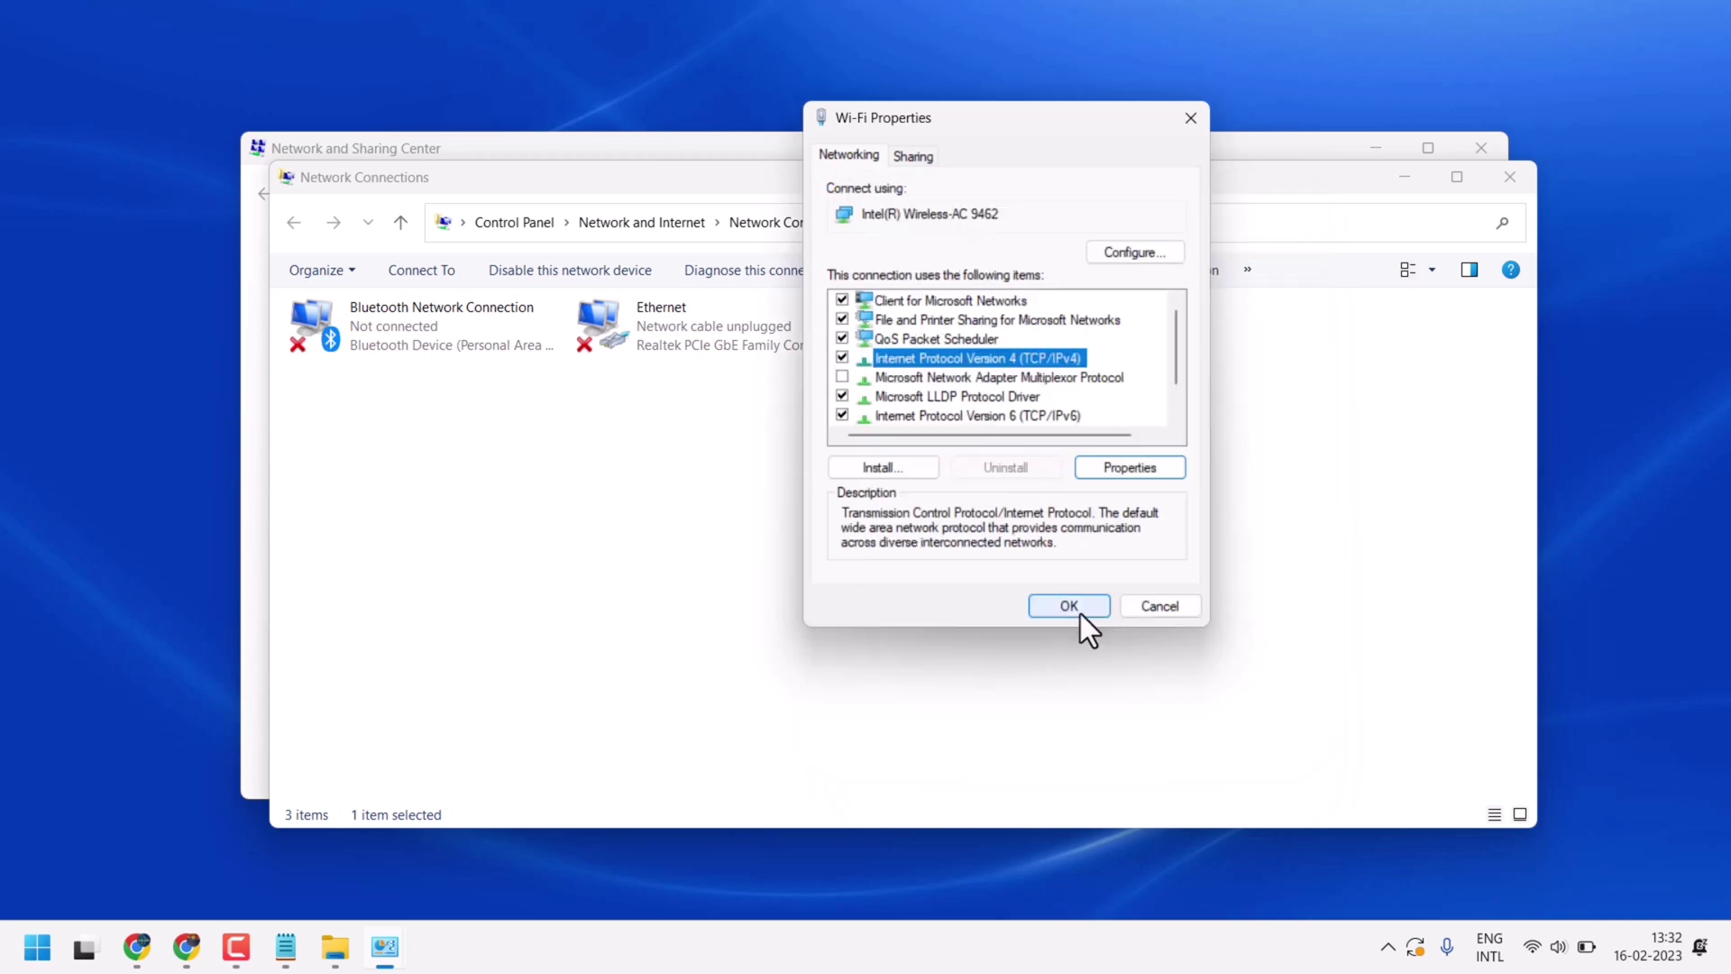